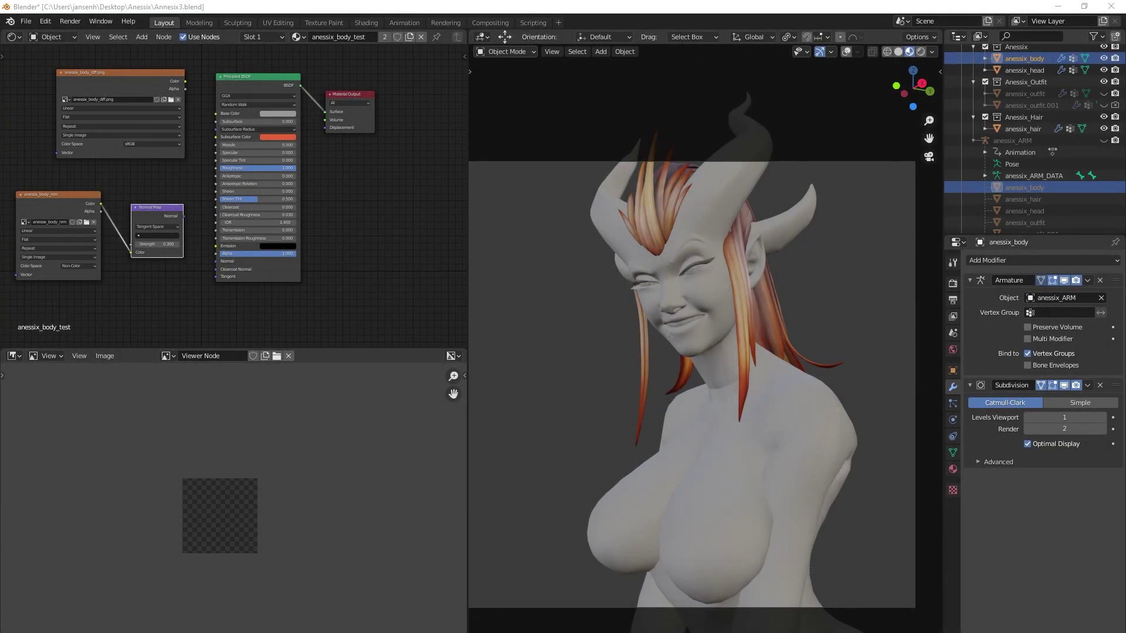
Show anessix_body_diff.png in the Image Editor
click(169, 360)
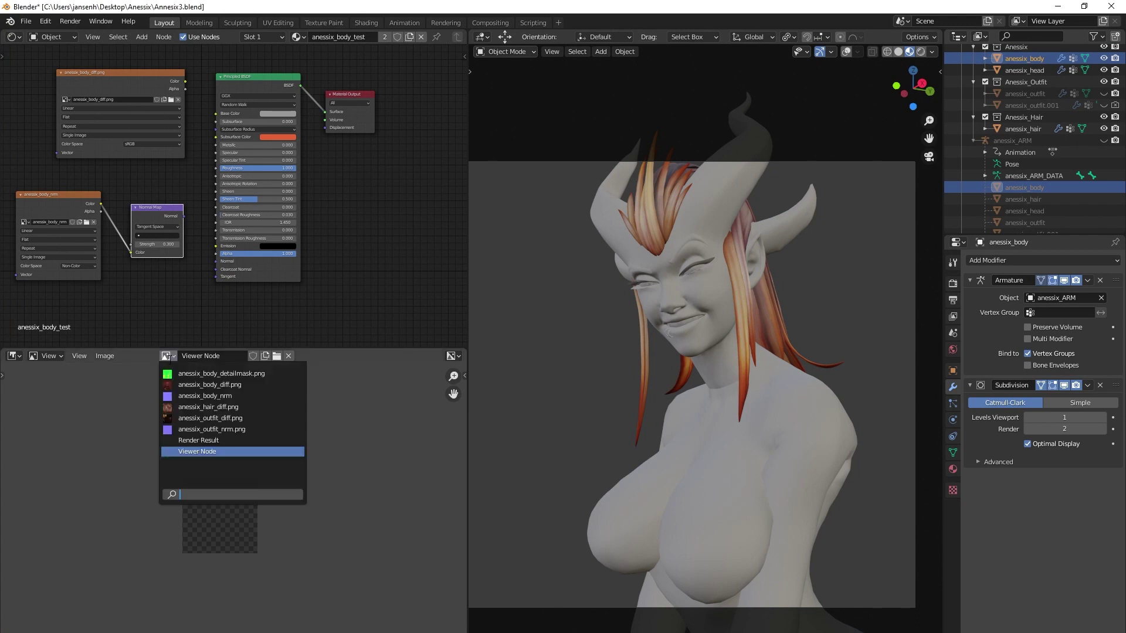
click(206, 385)
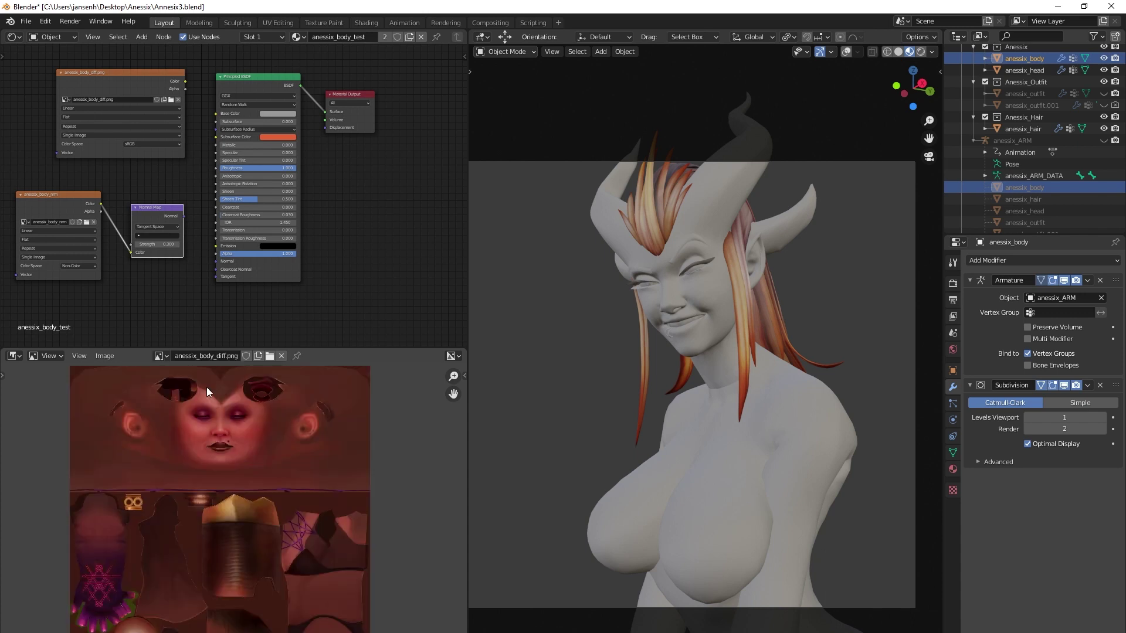
scroll(237, 449, down, 1)
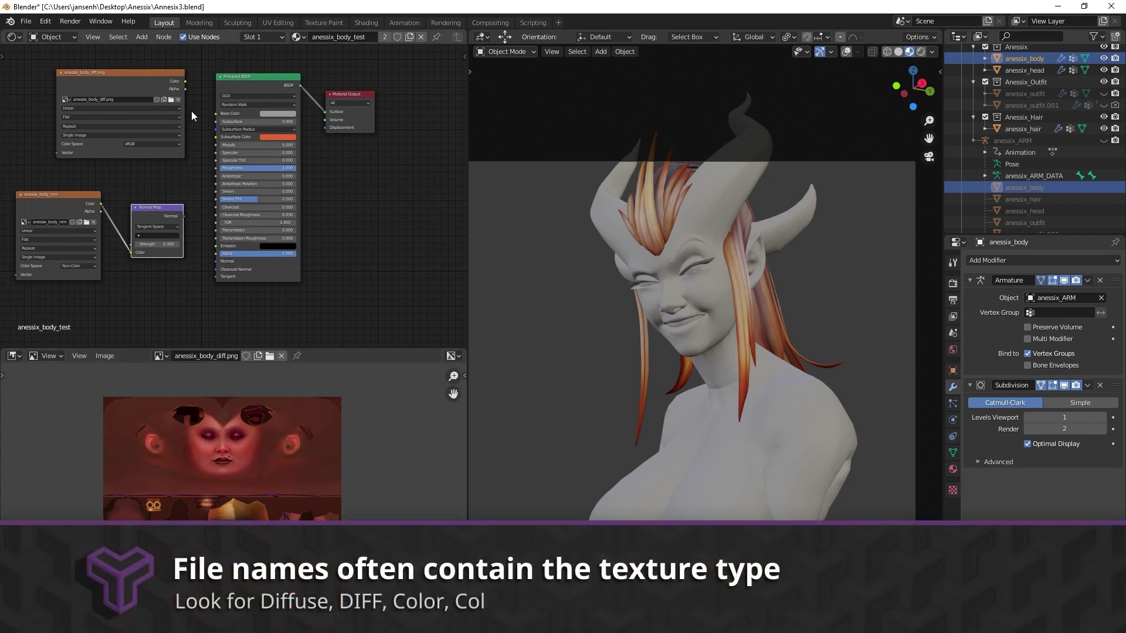
Connect the diffuse image node's Color output to the Principled BSDF Base Color
drag(114, 81, 94, 81)
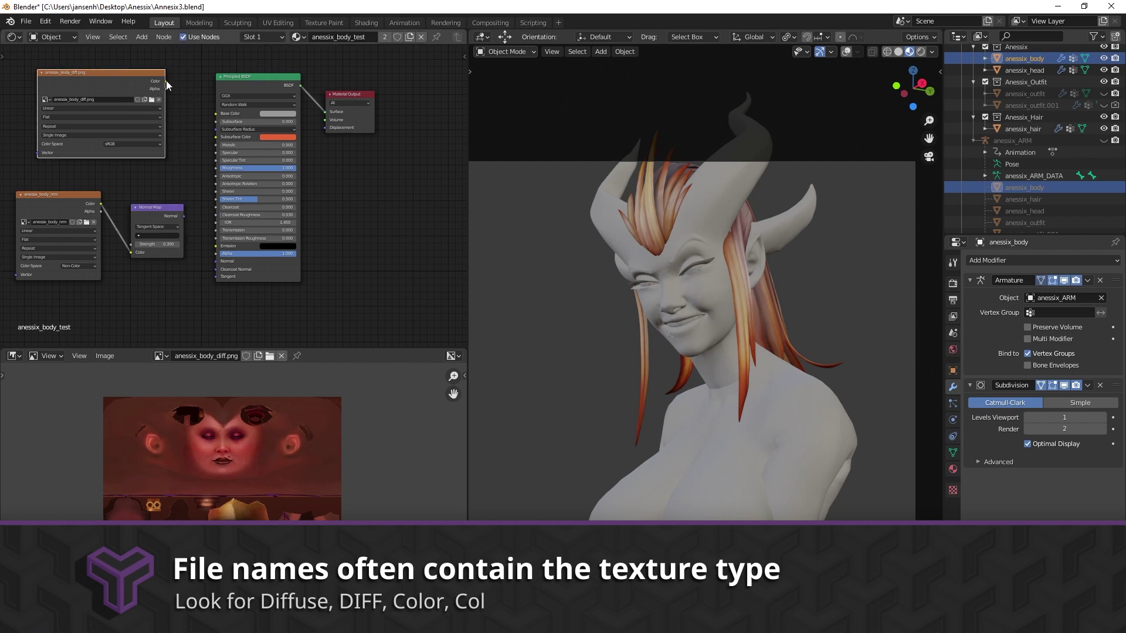
drag(167, 82, 217, 115)
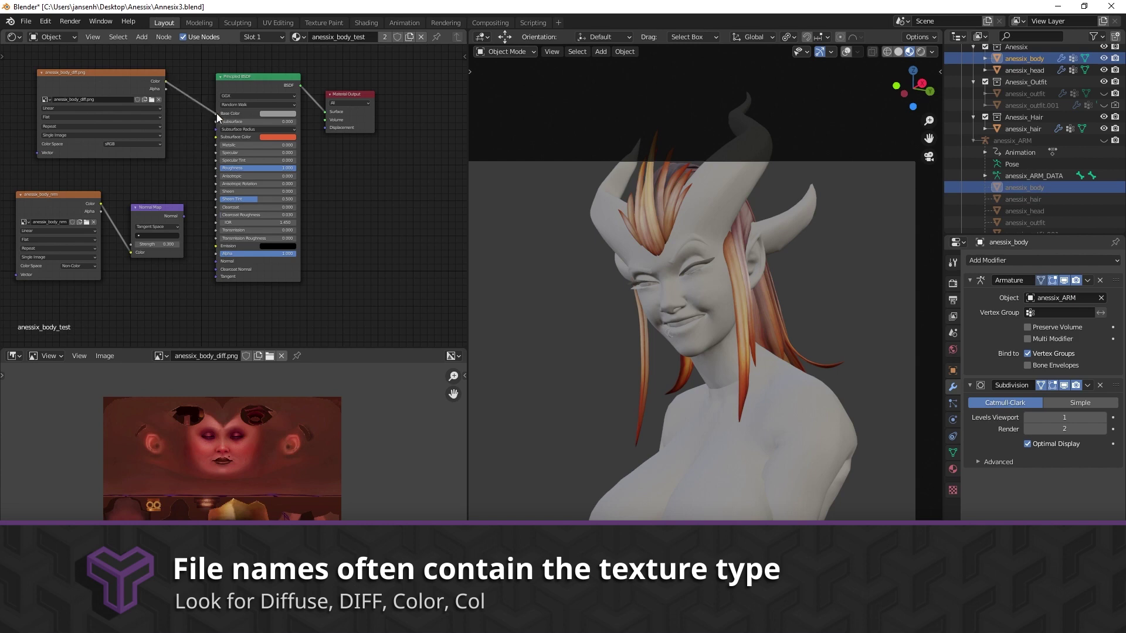
drag(219, 119, 217, 114)
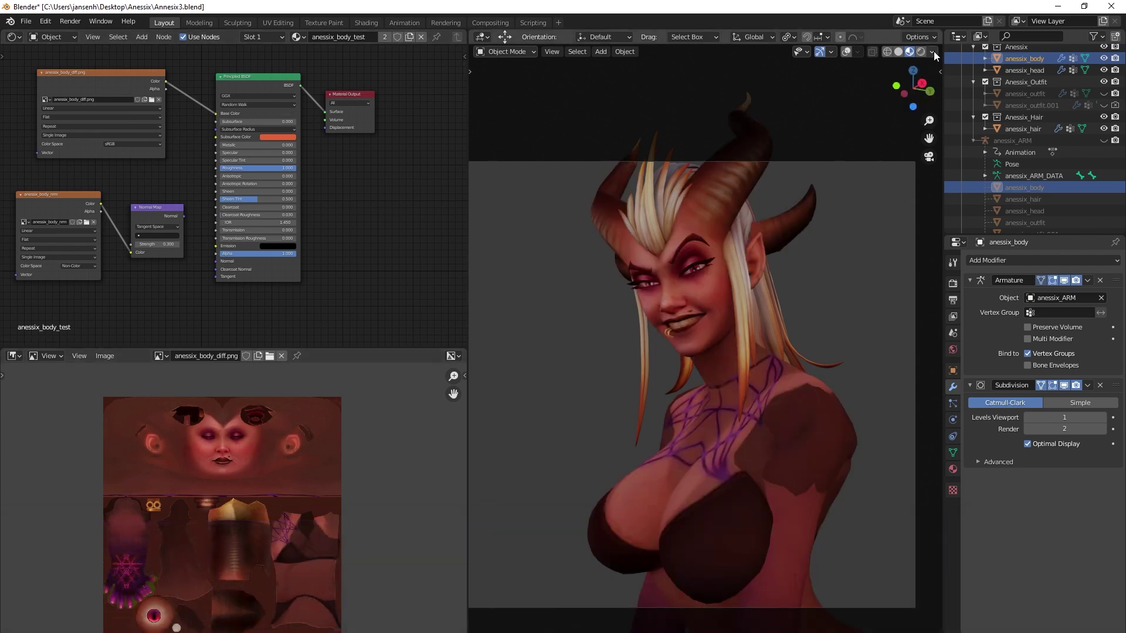
Select anessix_head, unlink the diffuse texture from Base Color, and enable viewport overlays
click(1023, 71)
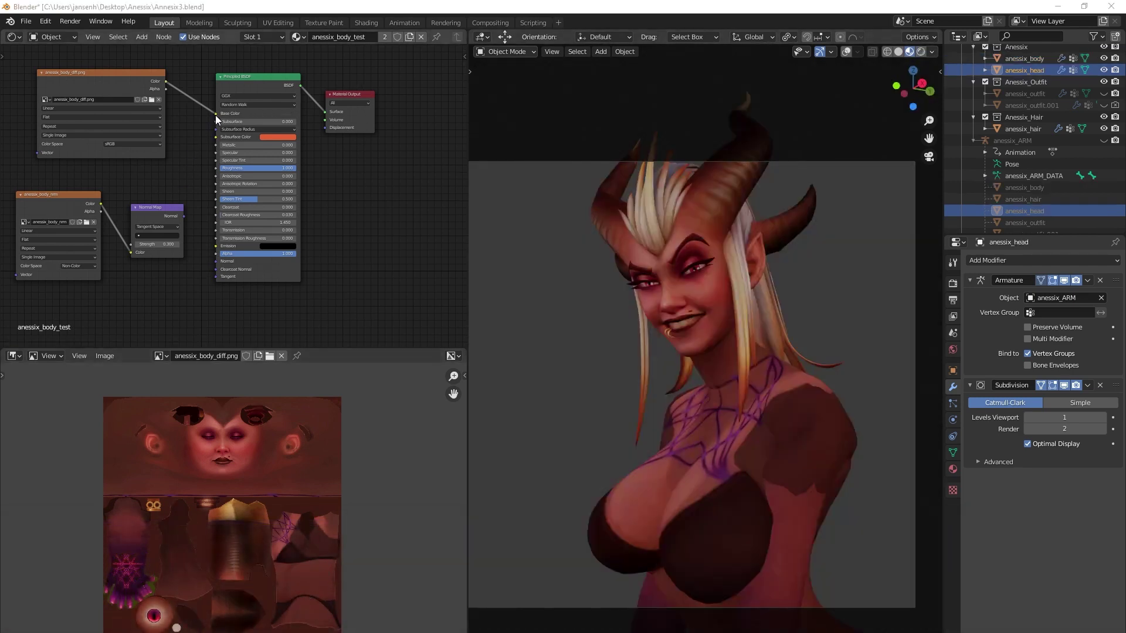
drag(215, 115, 202, 109)
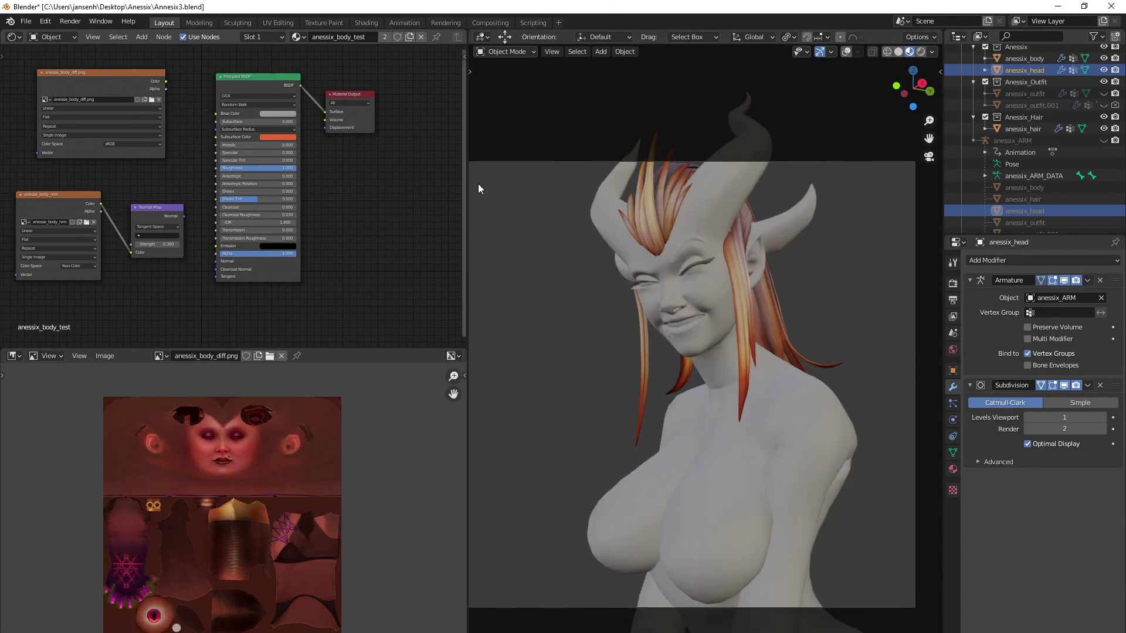
click(846, 52)
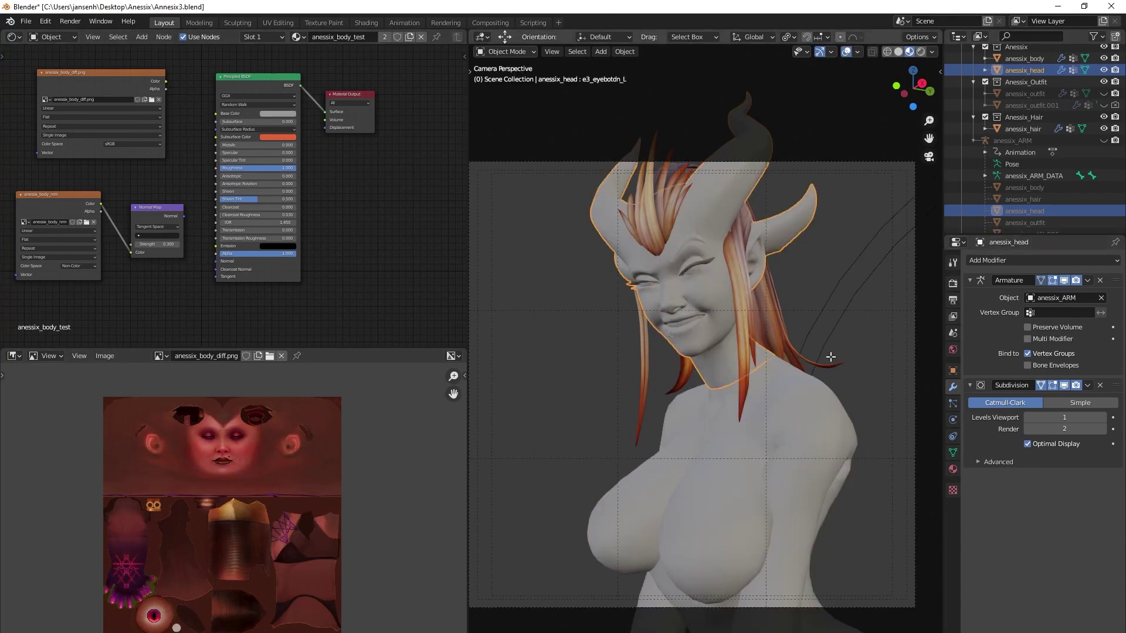
Inspect the head's mesh in Edit Mode, then return to Object Mode
key(Tab)
scroll(693, 297, up, 5)
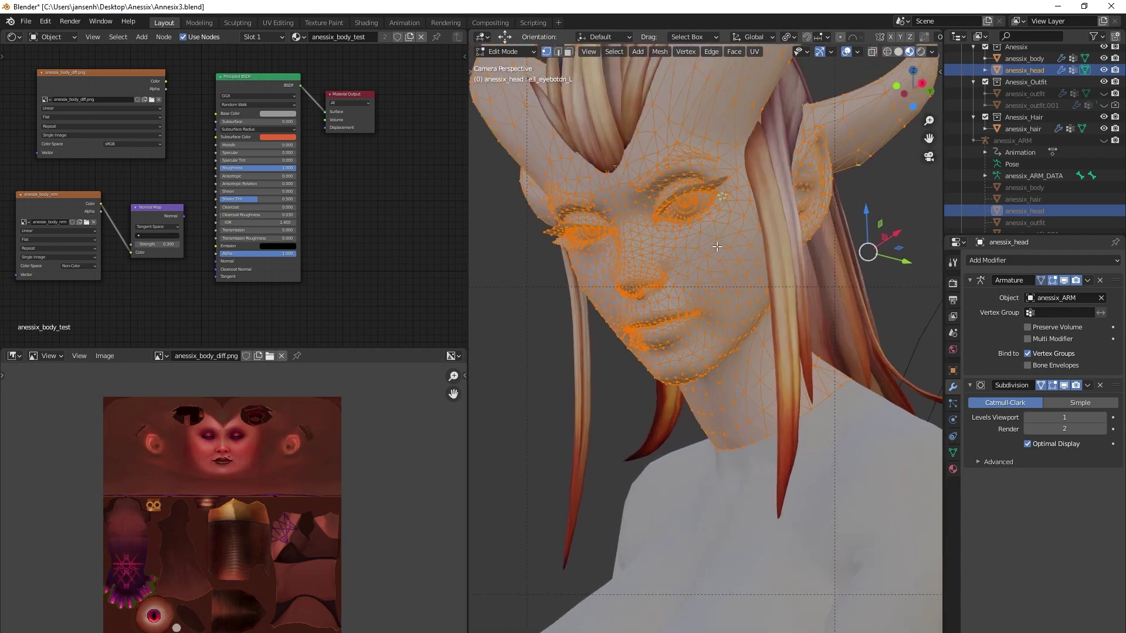
scroll(717, 247, down, 2)
scroll(759, 303, up, 5)
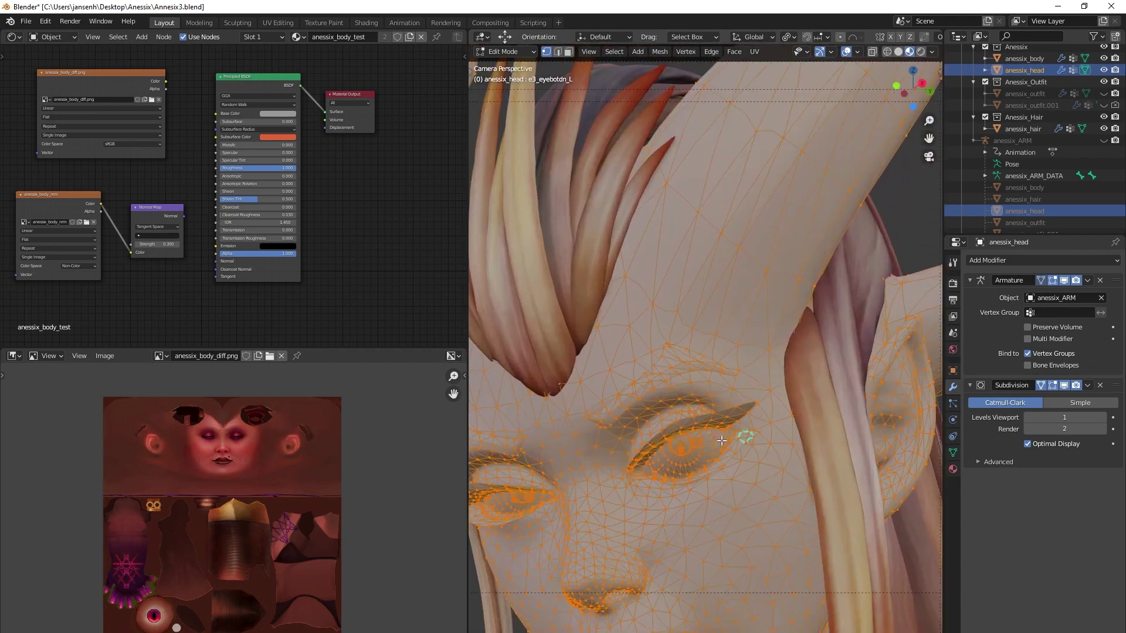
scroll(759, 303, down, 3)
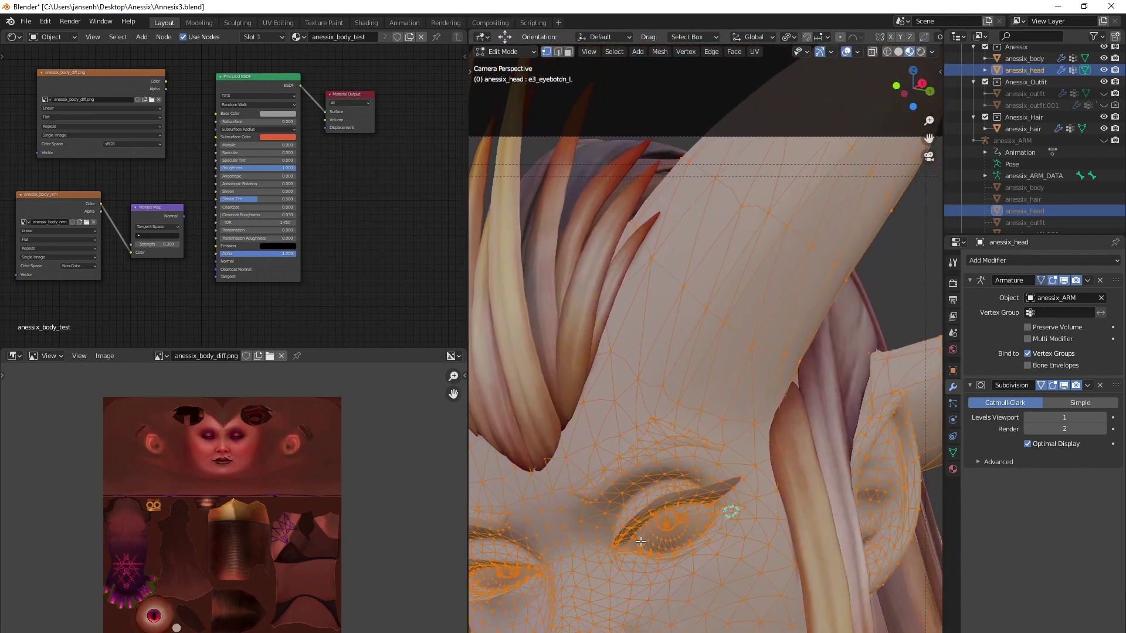
scroll(680, 470, up, 3)
key(Tab)
scroll(703, 460, down, 3)
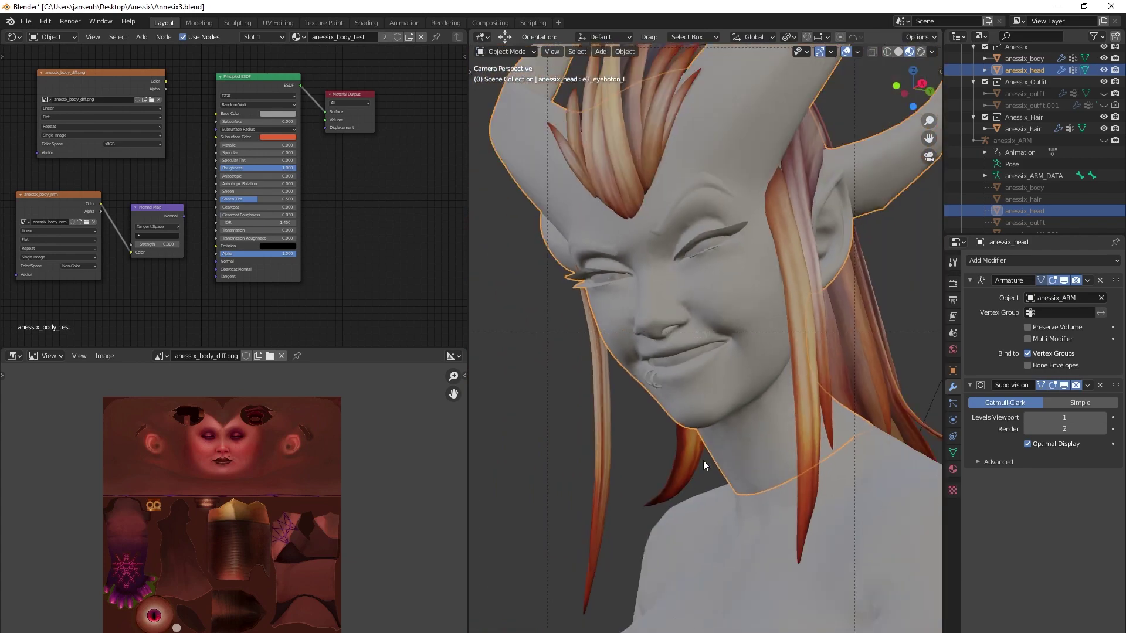
scroll(716, 508, up, 5)
Select the body object anessix_body and toggle its edit mode
click(681, 470)
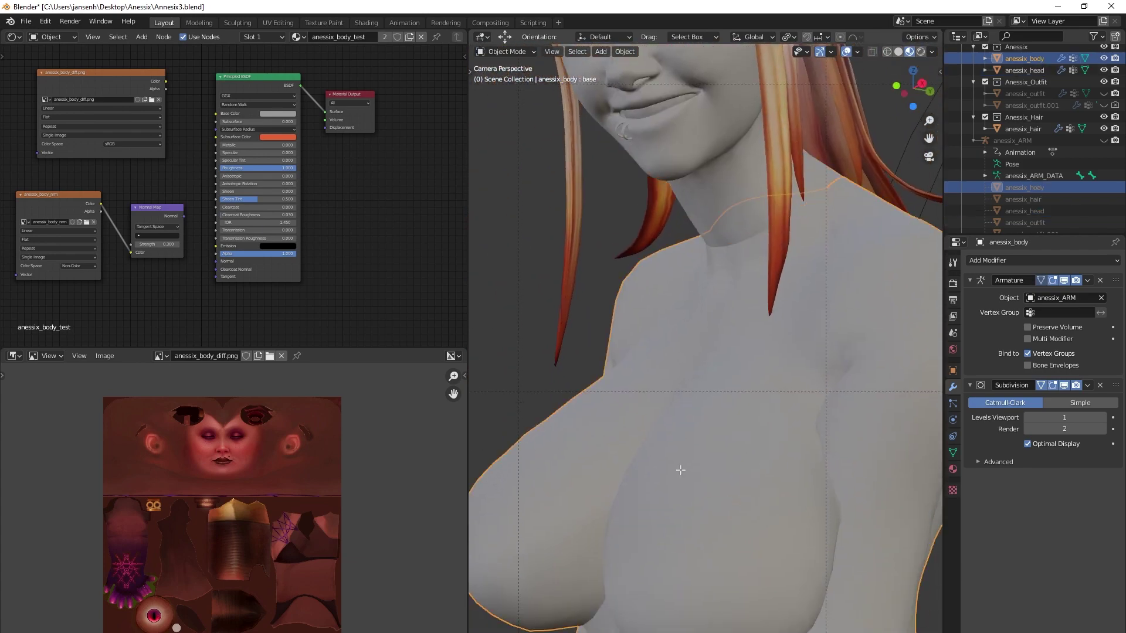
key(Tab)
key(Tab)
key(Home)
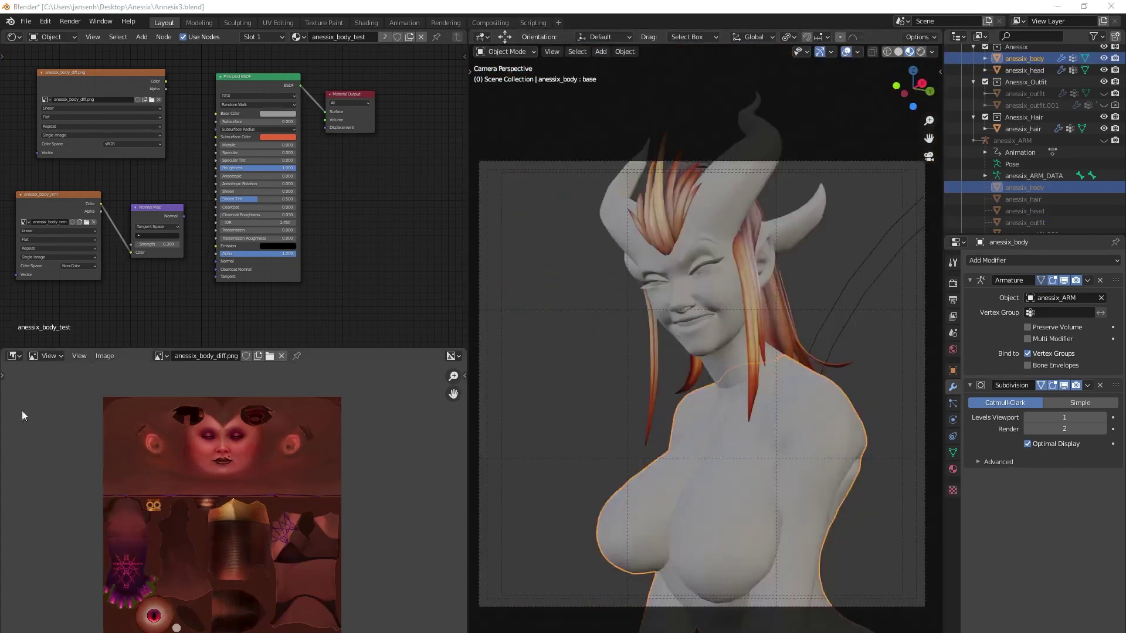
Load anessix_body_nrm into the Image Editor by searching 'nrm' and look over it
click(65, 209)
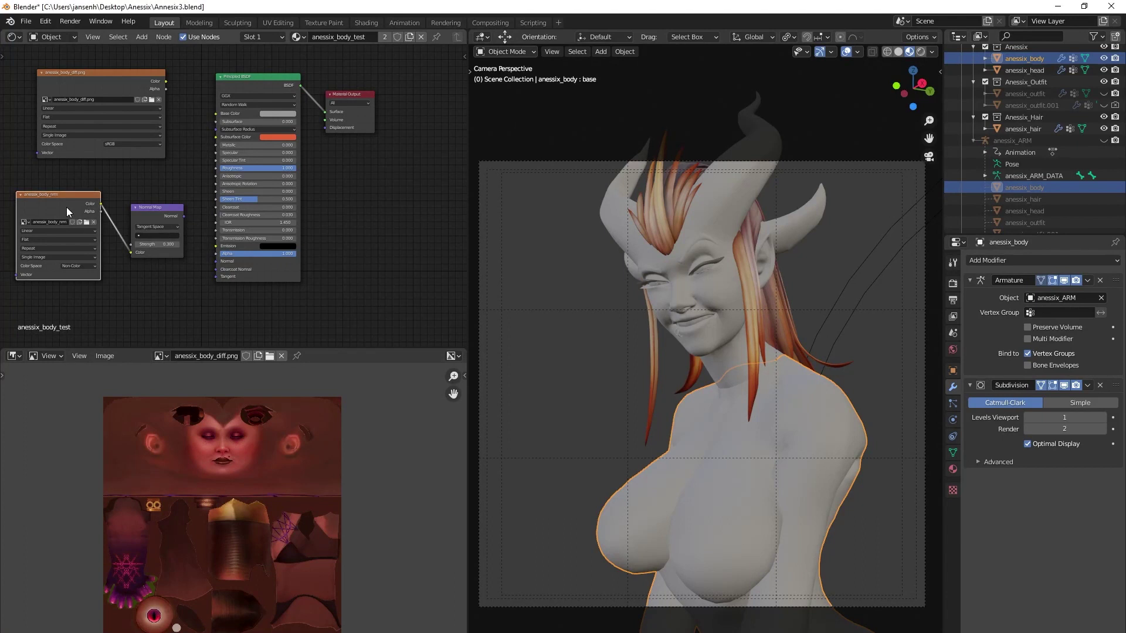
click(159, 356)
text(nrm)
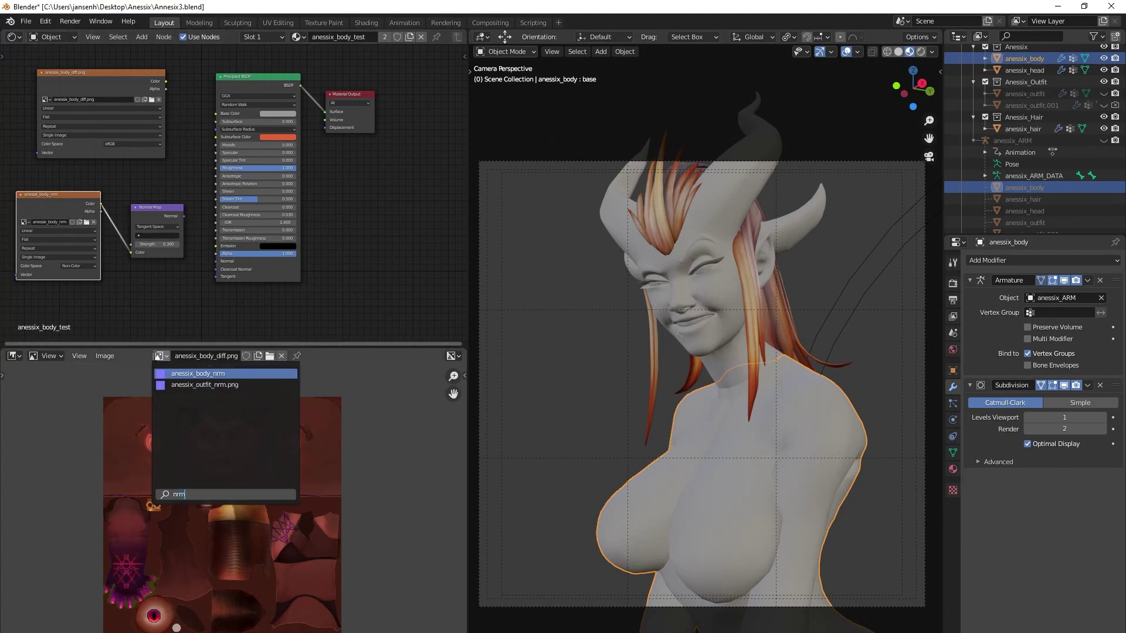
key(Return)
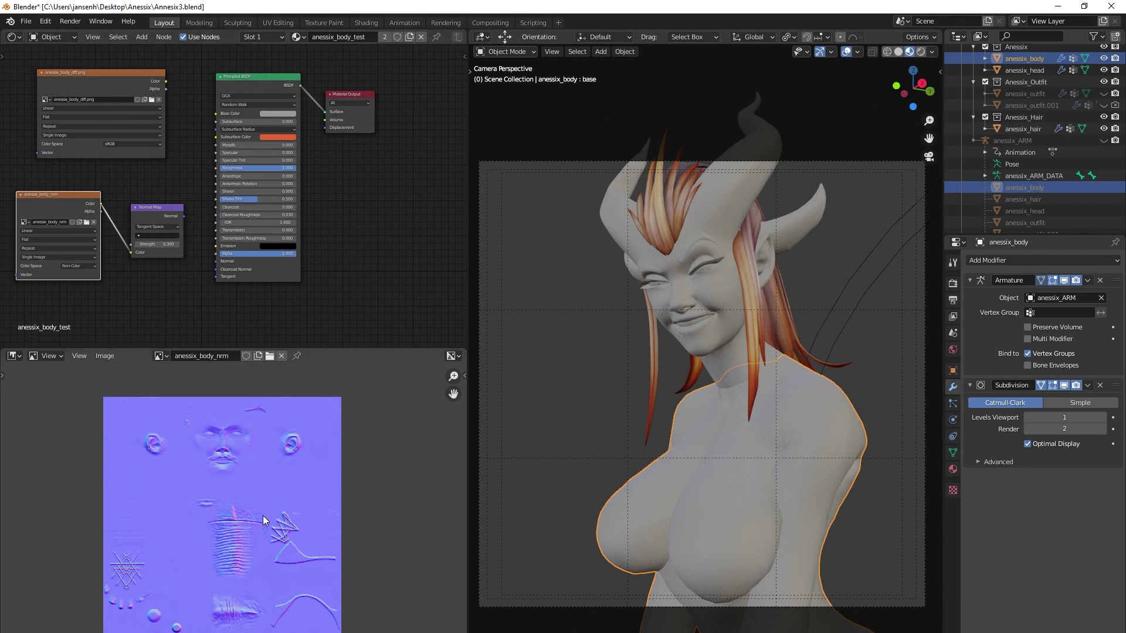
scroll(263, 516, up, 5)
mouse_move(271, 463)
middle_down()
mouse_move(320, 566)
mouse_move(260, 456)
middle_up()
scroll(276, 480, down, 2)
scroll(234, 527, up, 5)
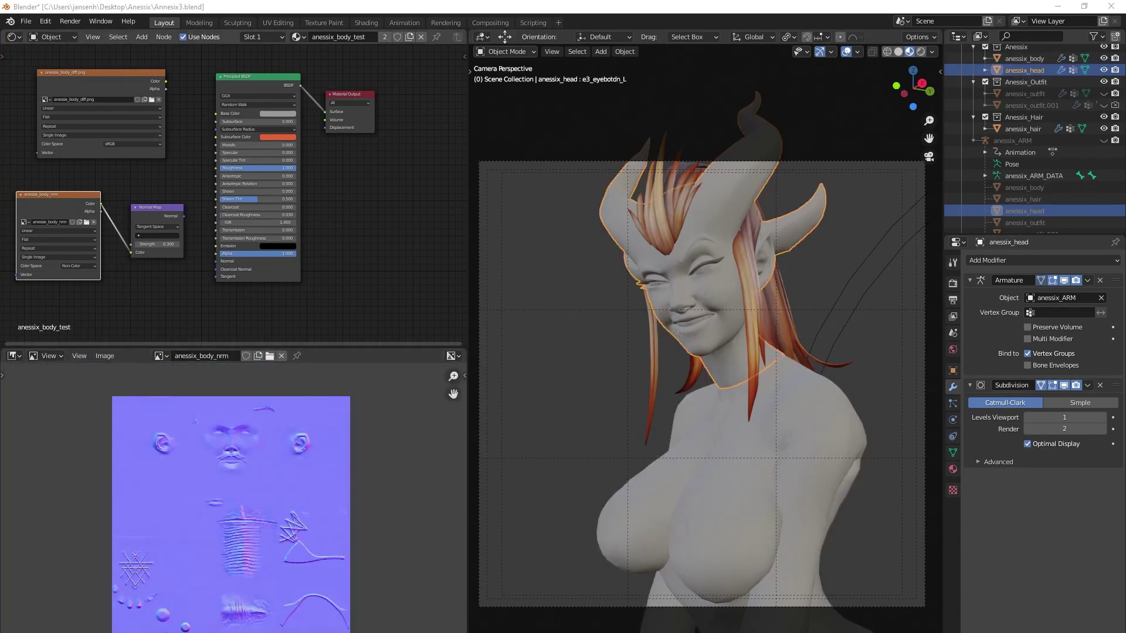
Link the Normal Map node's output to the Principled BSDF Normal input
click(156, 215)
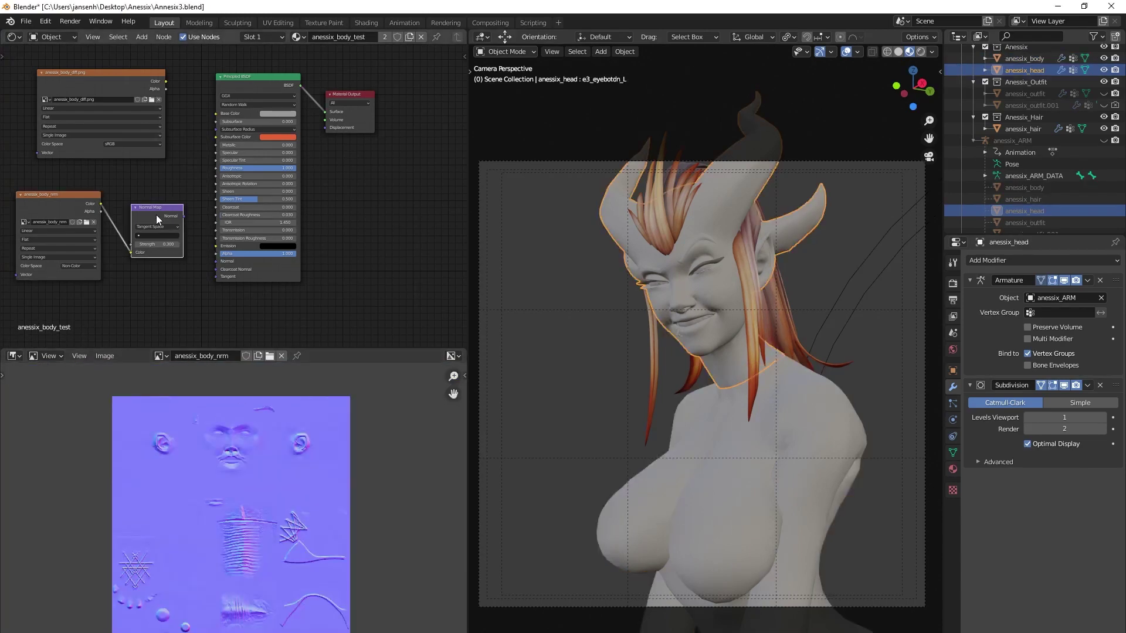
drag(156, 208, 157, 198)
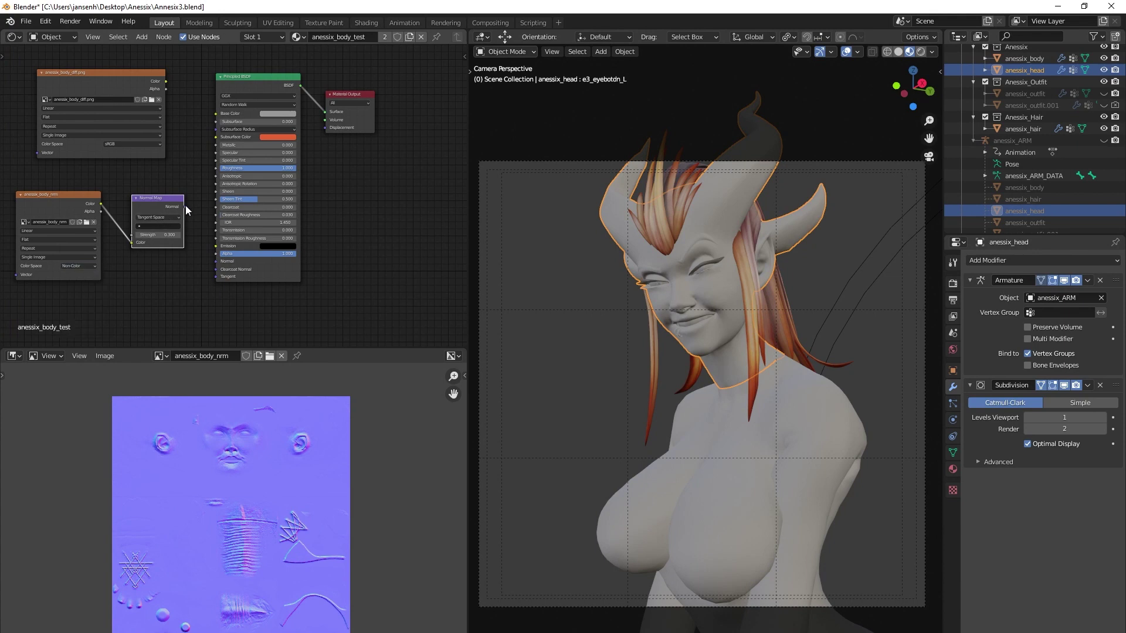
mouse_move(185, 206)
mouse_down()
mouse_move(196, 247)
mouse_move(217, 262)
mouse_up()
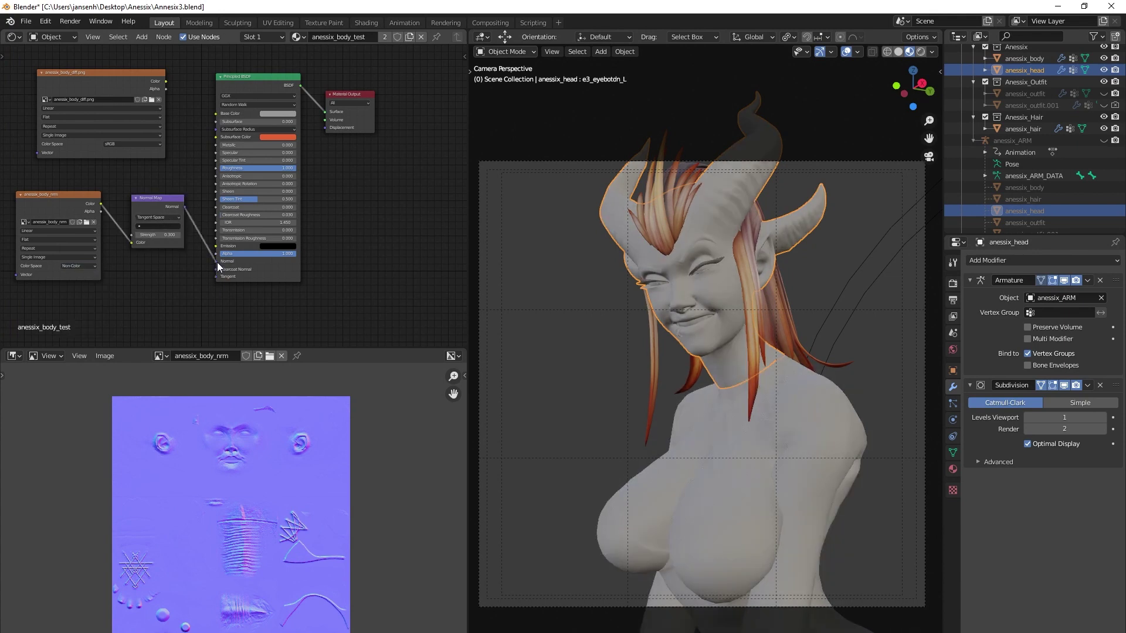
Zoom and pan in on the head's horn and eye to inspect the normal-map detail
scroll(747, 450, up, 3)
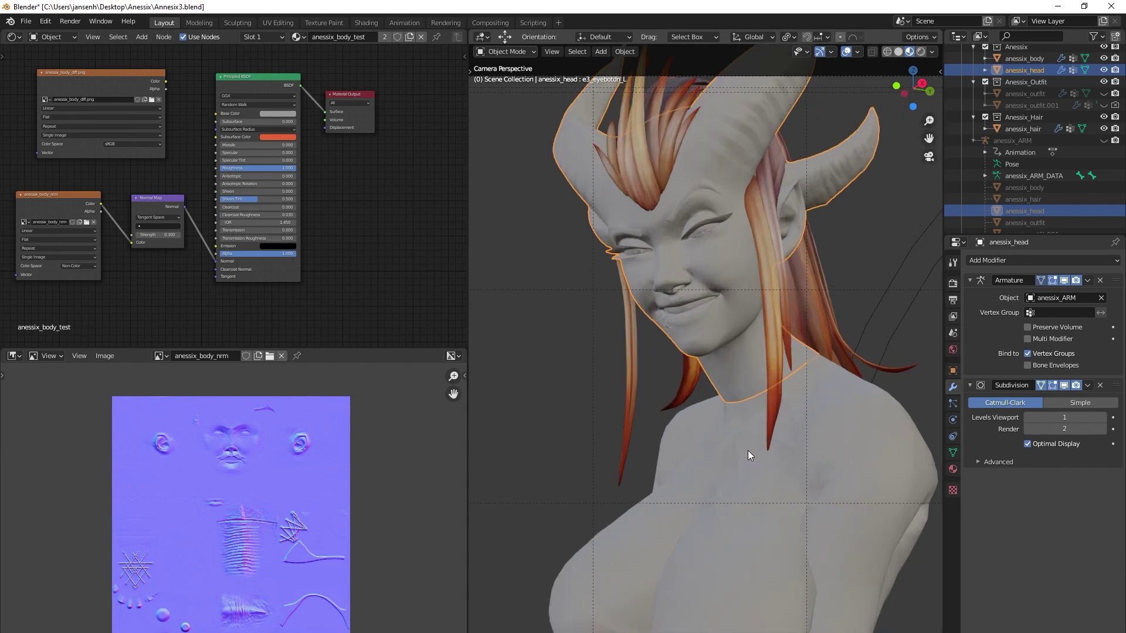
scroll(713, 334, up, 5)
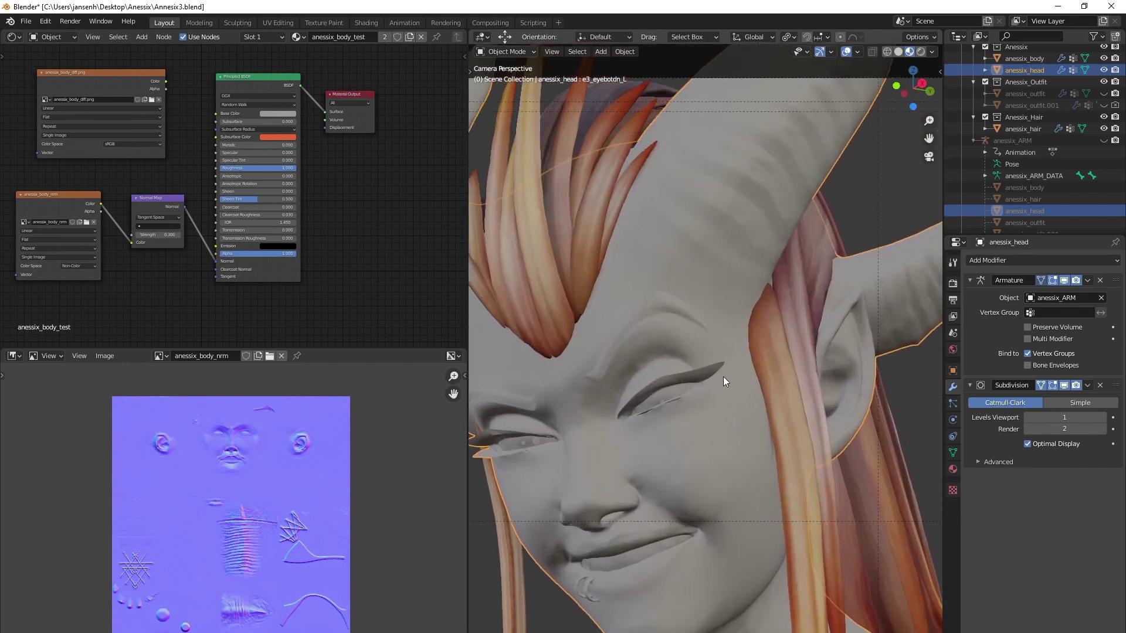
scroll(750, 317, up, 6)
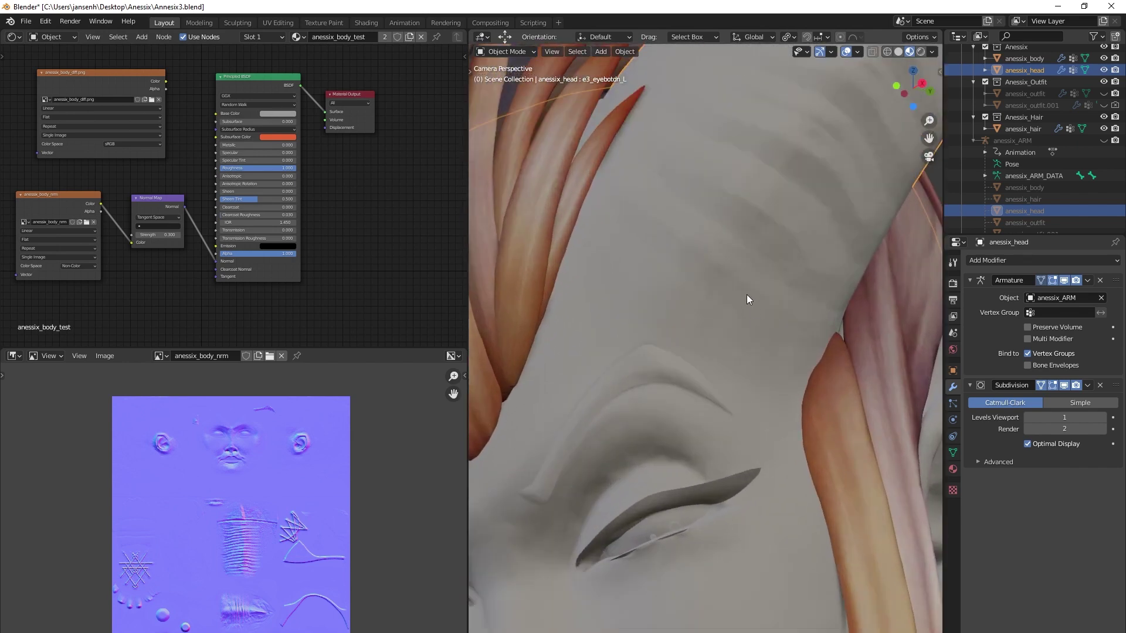
scroll(692, 437, down, 8)
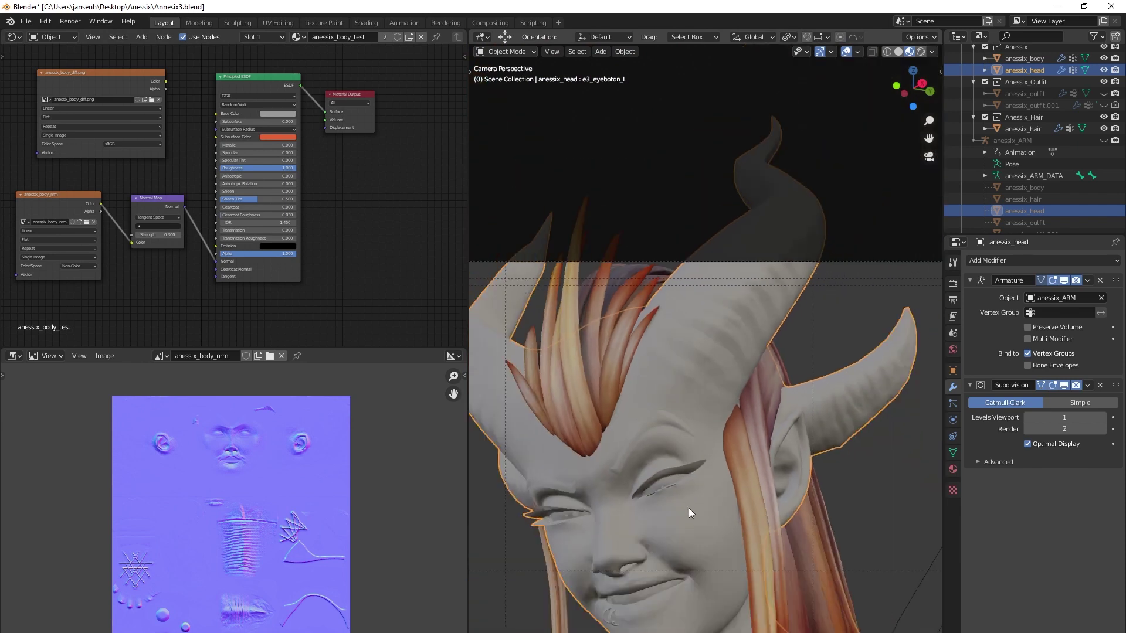
scroll(681, 404, up, 8)
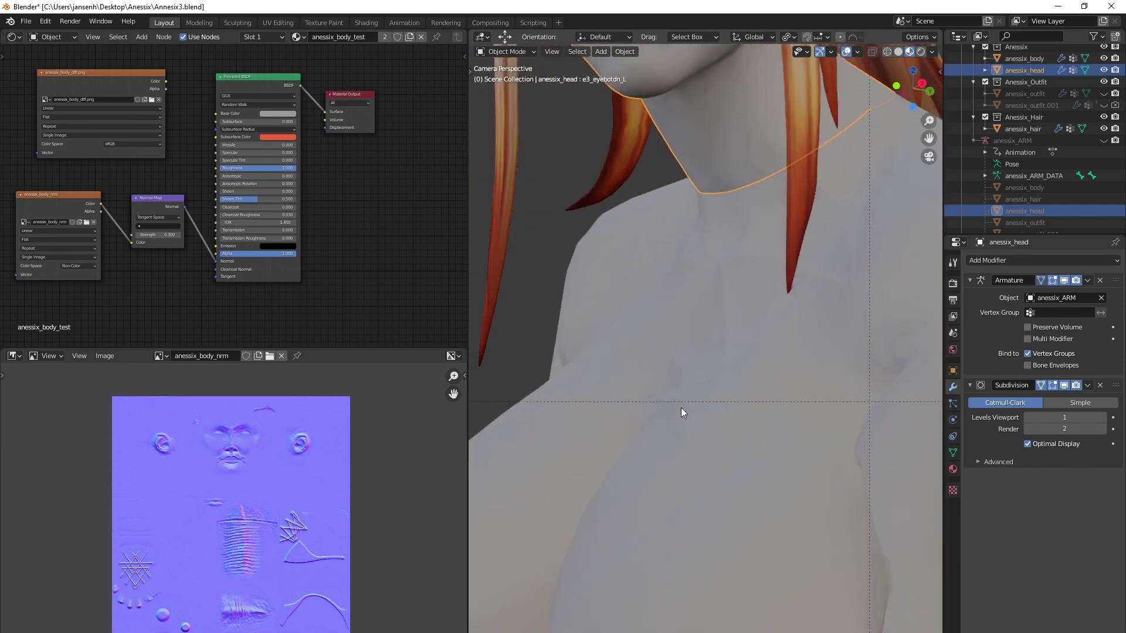
scroll(688, 386, down, 8)
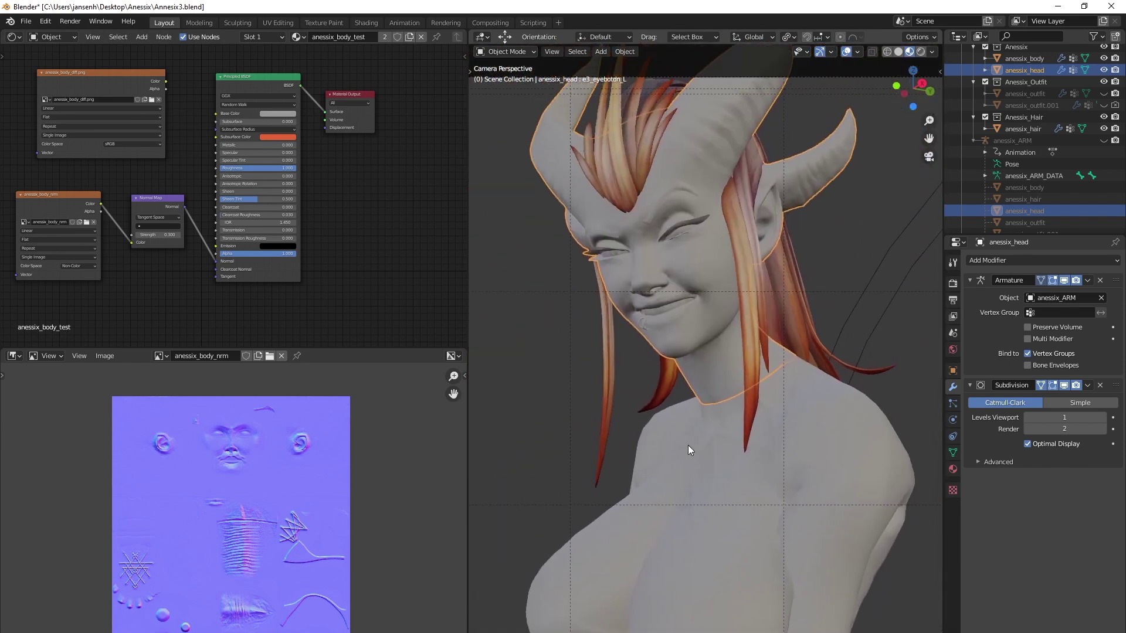
shift+middle_drag(693, 452, 698, 435)
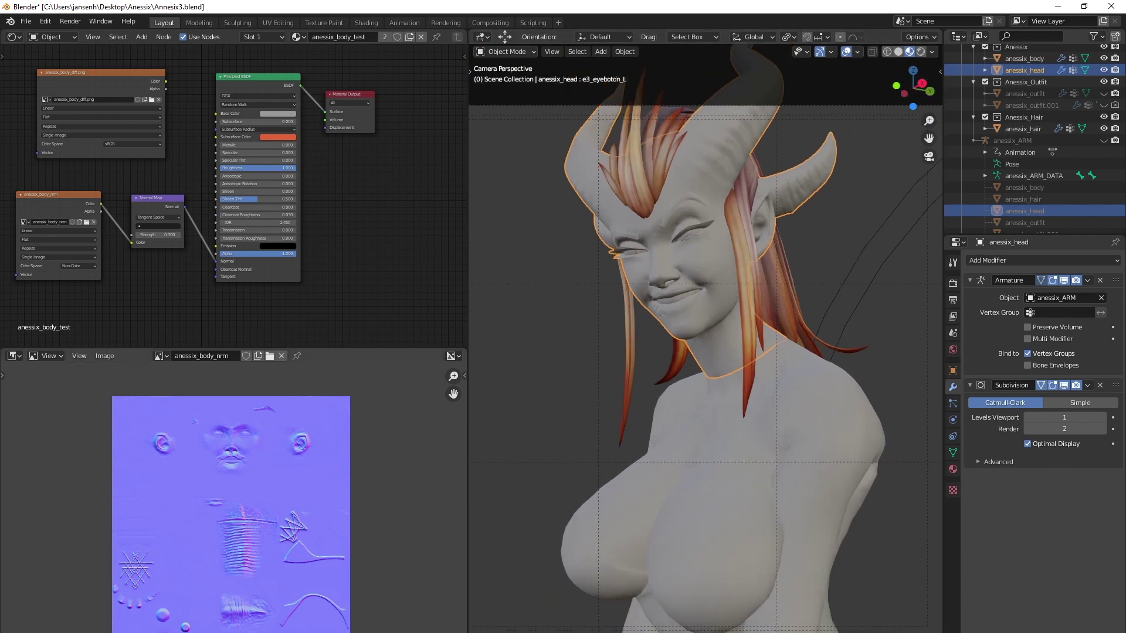
scroll(754, 242, down, 3)
scroll(710, 386, up, 3)
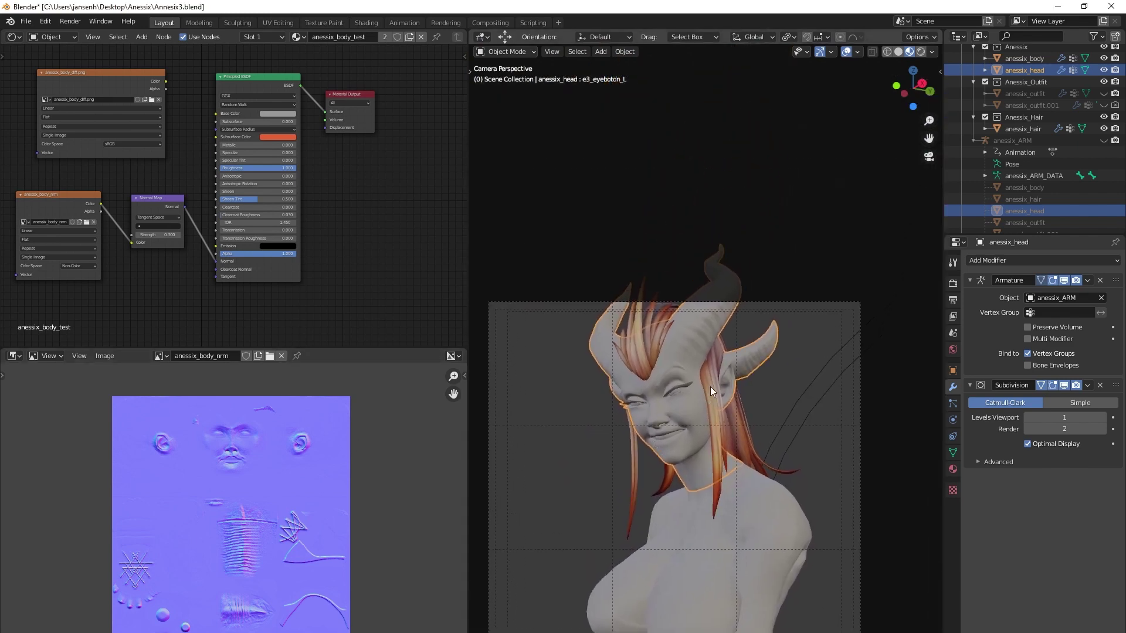
scroll(710, 386, up, 5)
shift+middle_drag(706, 371, 729, 392)
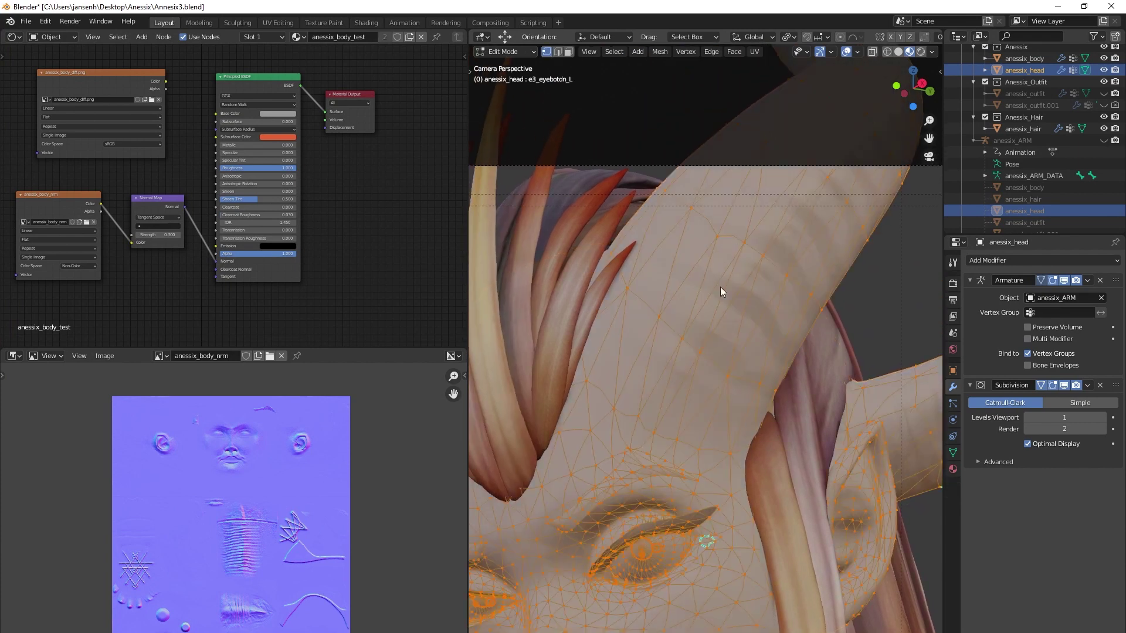
Check the head mesh in Edit Mode, then open the viewport shading lighting options
key(Tab)
key(Tab)
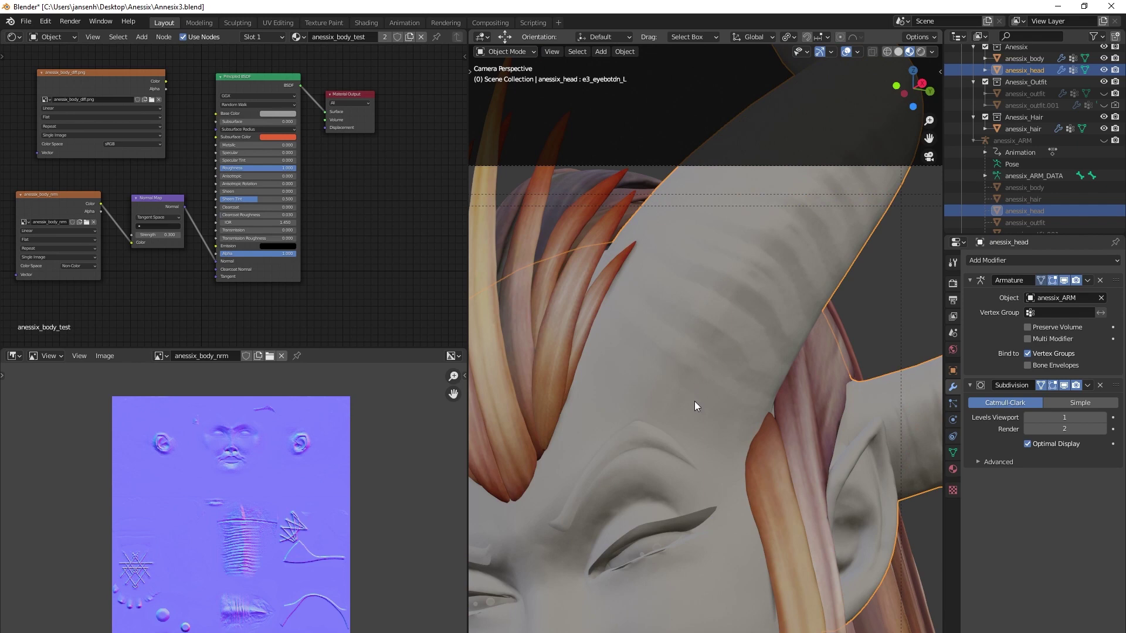
scroll(695, 401, down, 10)
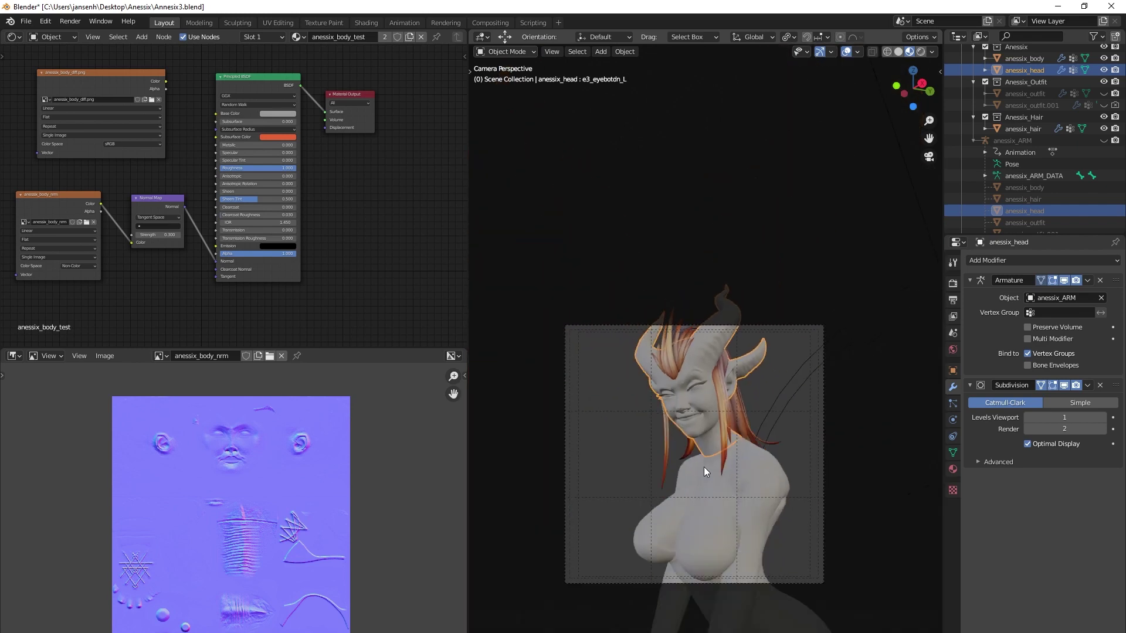
scroll(706, 470, up, 10)
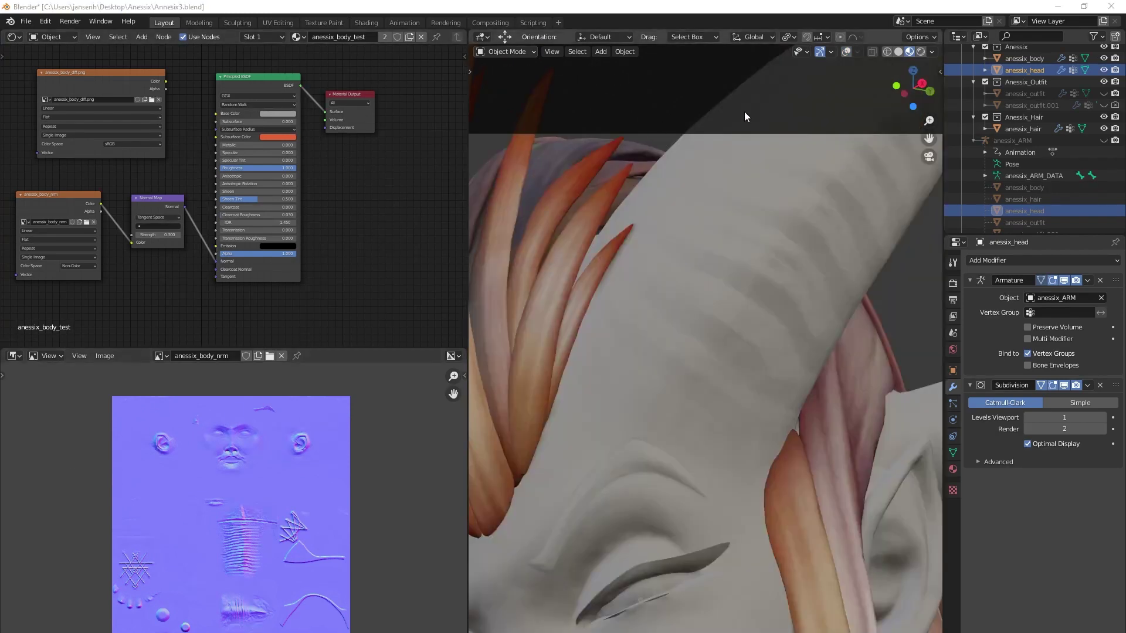
click(932, 51)
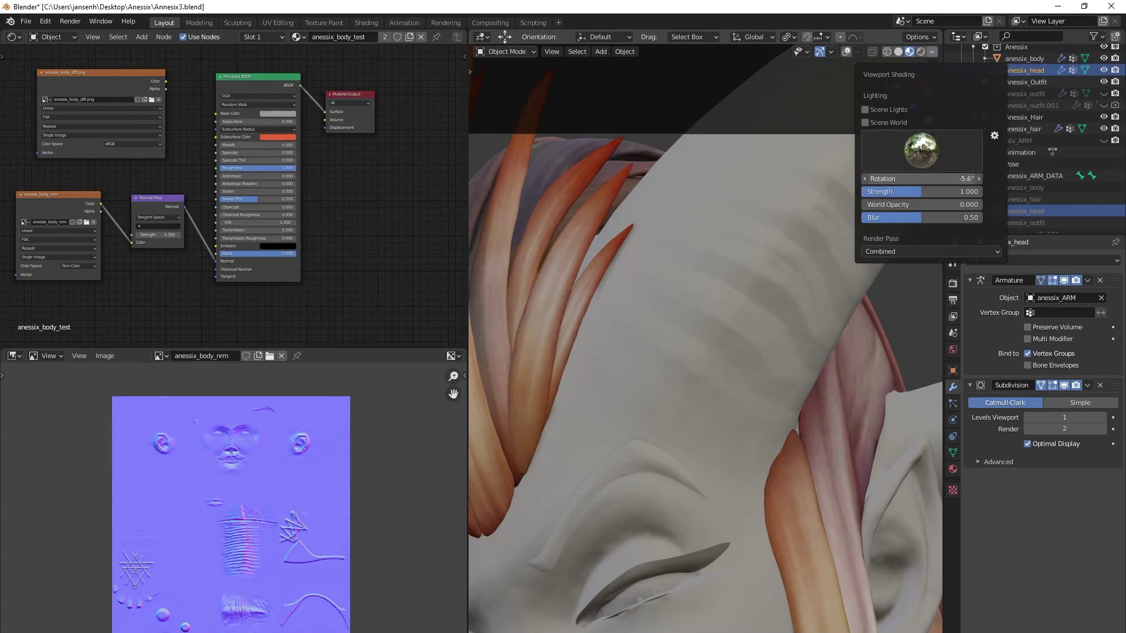
Rotate the HDRI to about -10.9° and reconnect the diffuse Color to Base Color
mouse_move(921, 179)
mouse_down()
mouse_move(877, 179)
mouse_move(967, 178)
mouse_up()
mouse_move(818, 56)
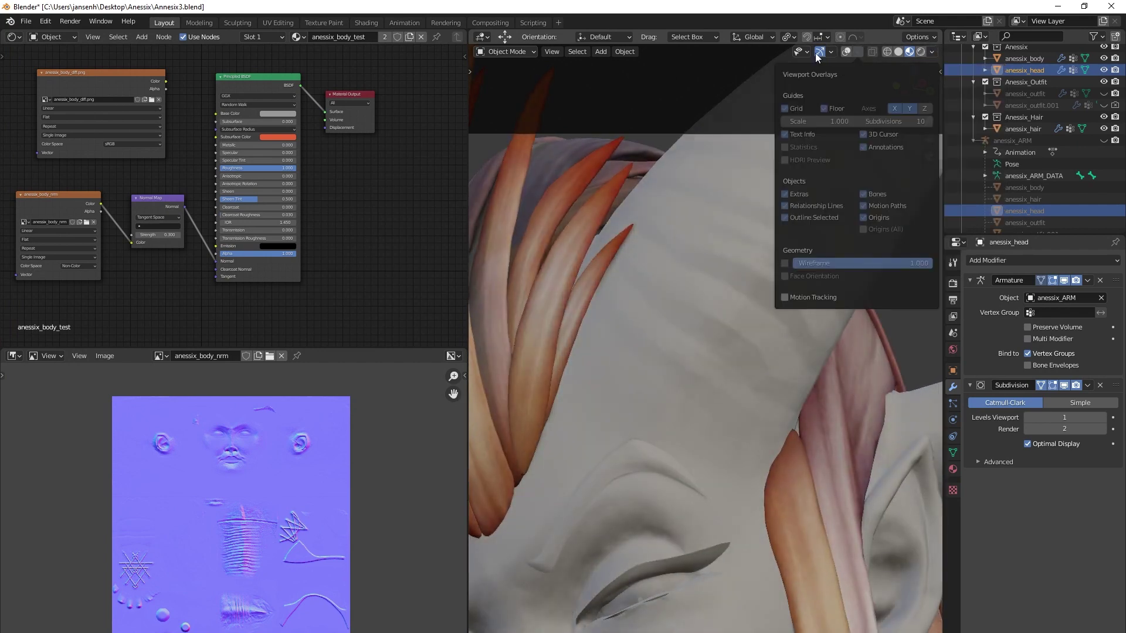
drag(165, 82, 216, 113)
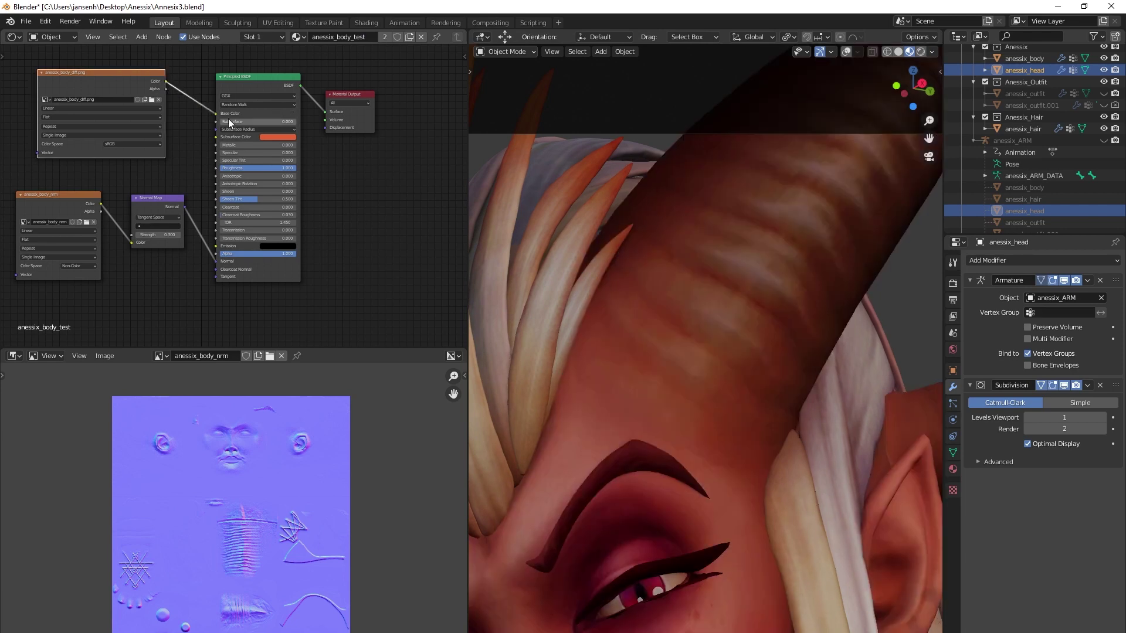
Switch to Rendered shading and link the Normal Map output to the BSDF Normal
click(920, 51)
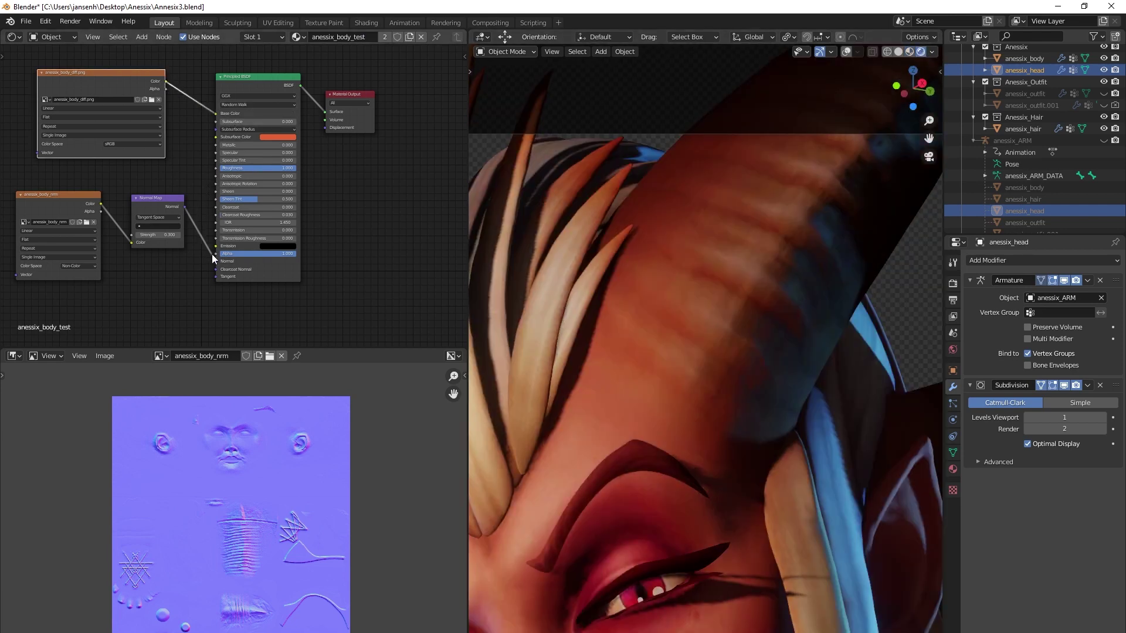
drag(212, 255, 184, 204)
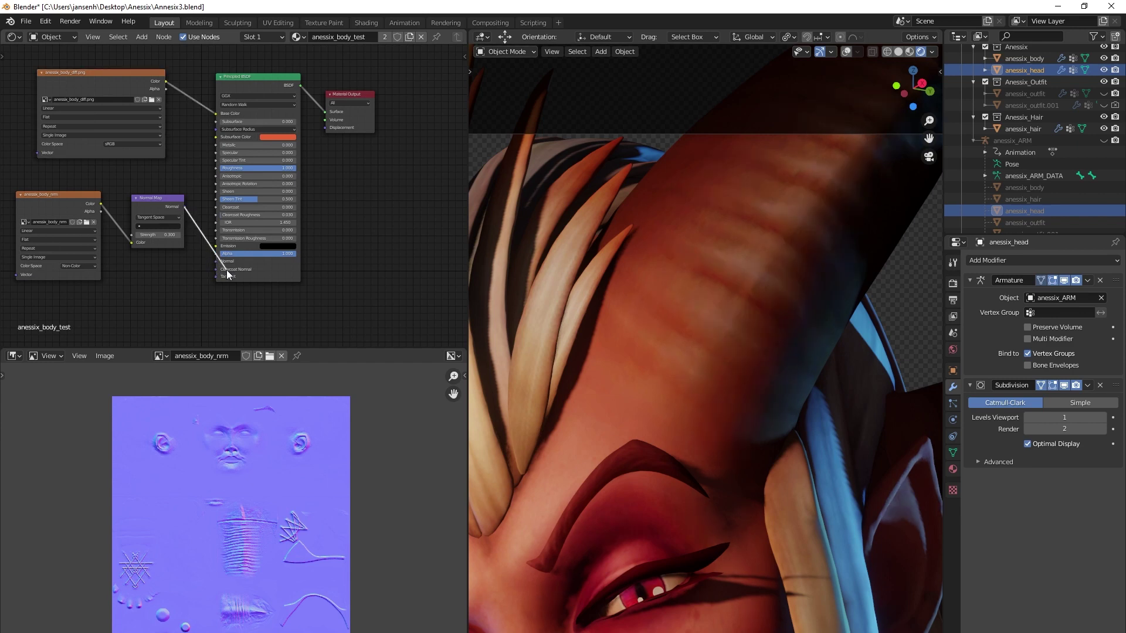
drag(226, 270, 218, 261)
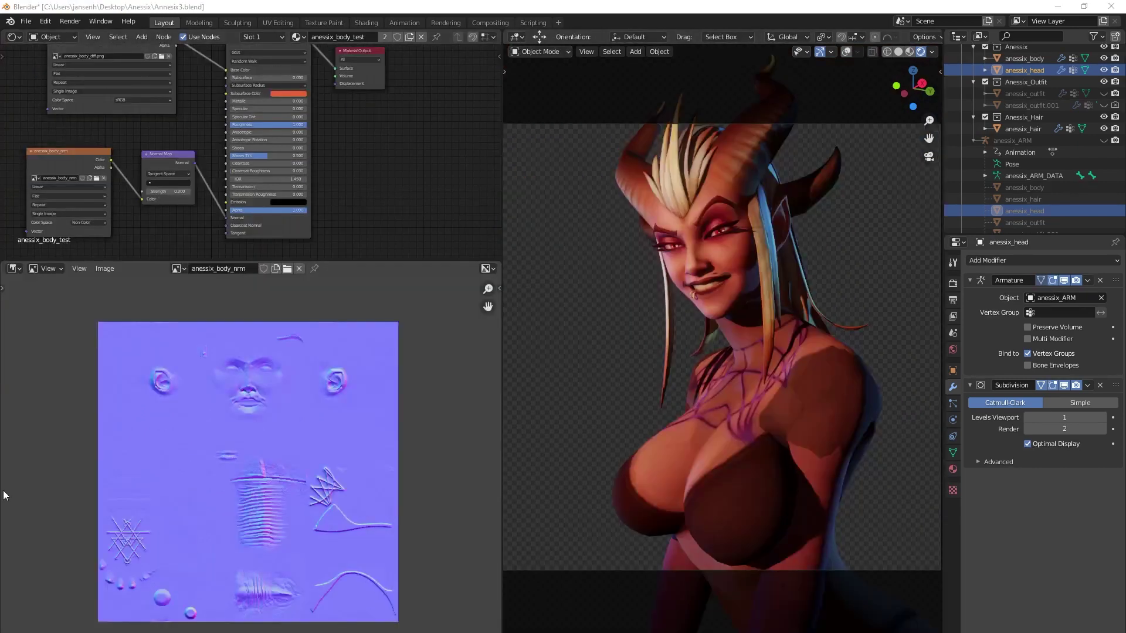
click(485, 269)
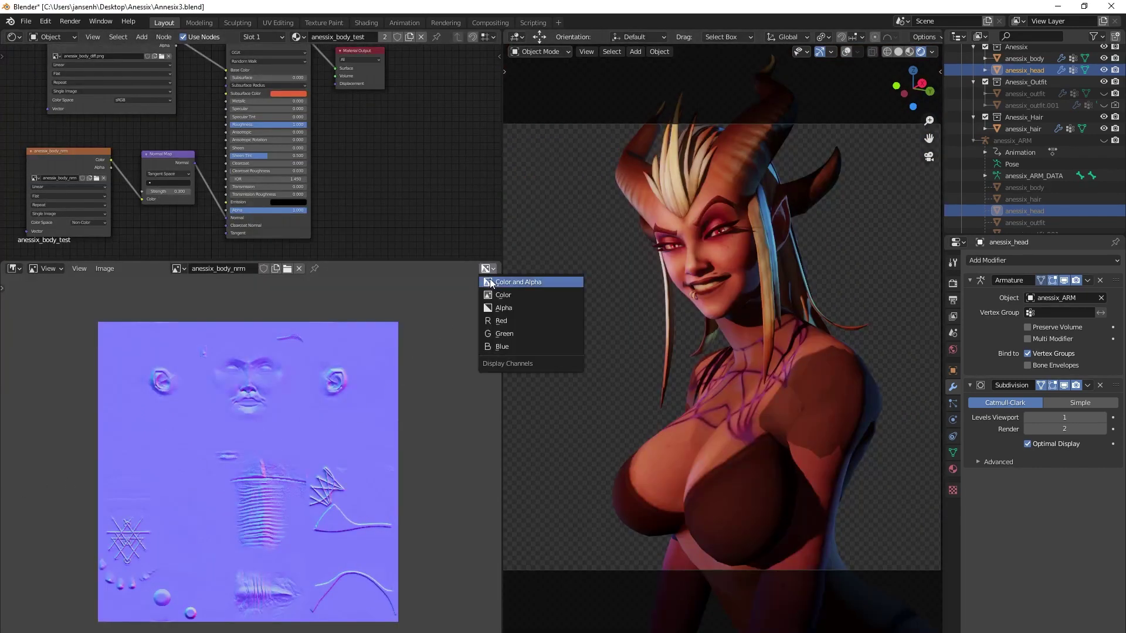
click(496, 320)
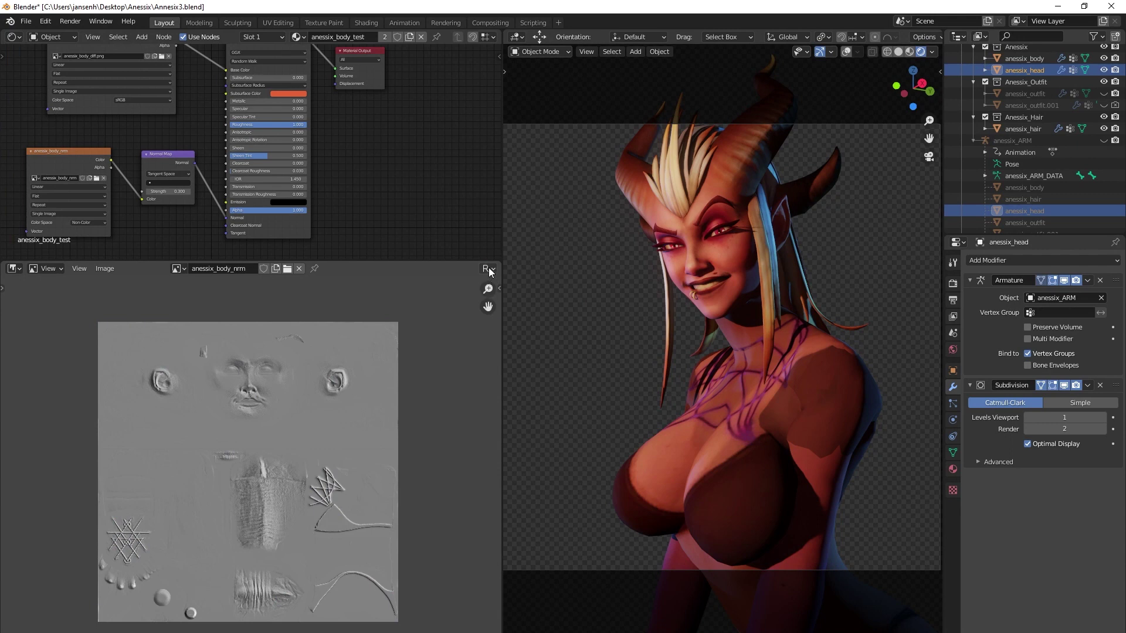
click(489, 271)
click(498, 333)
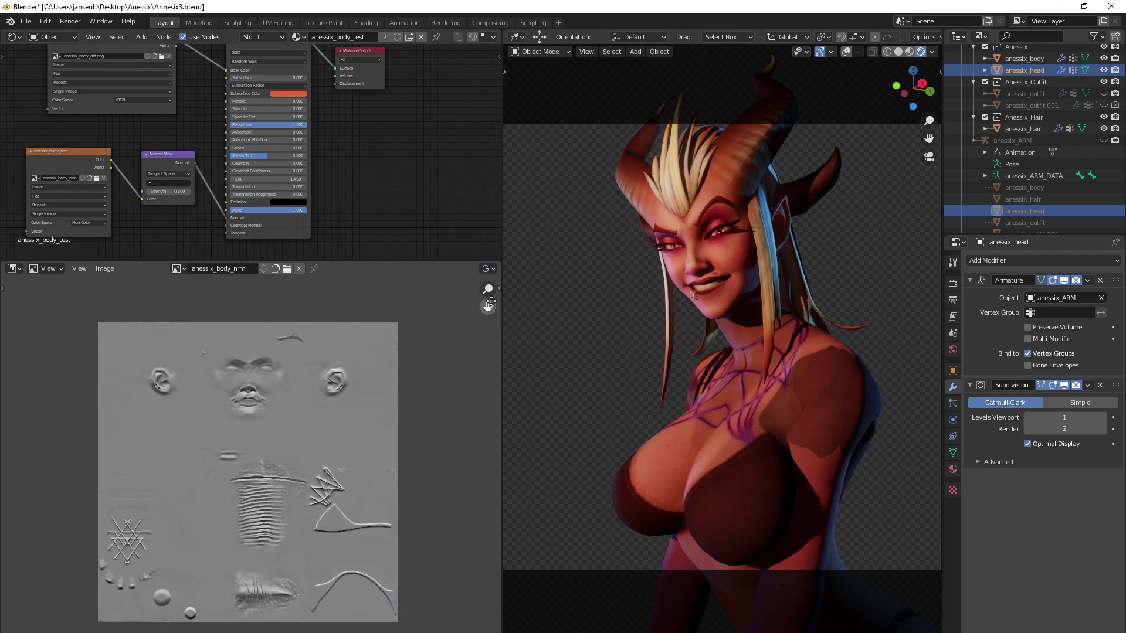
click(488, 272)
click(500, 345)
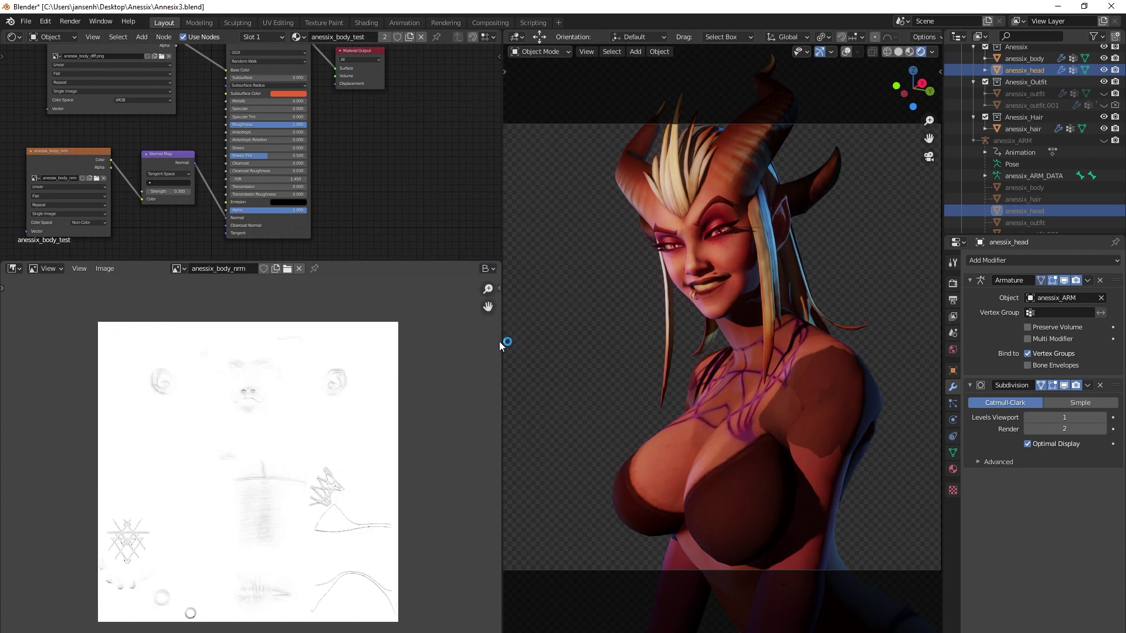
click(488, 269)
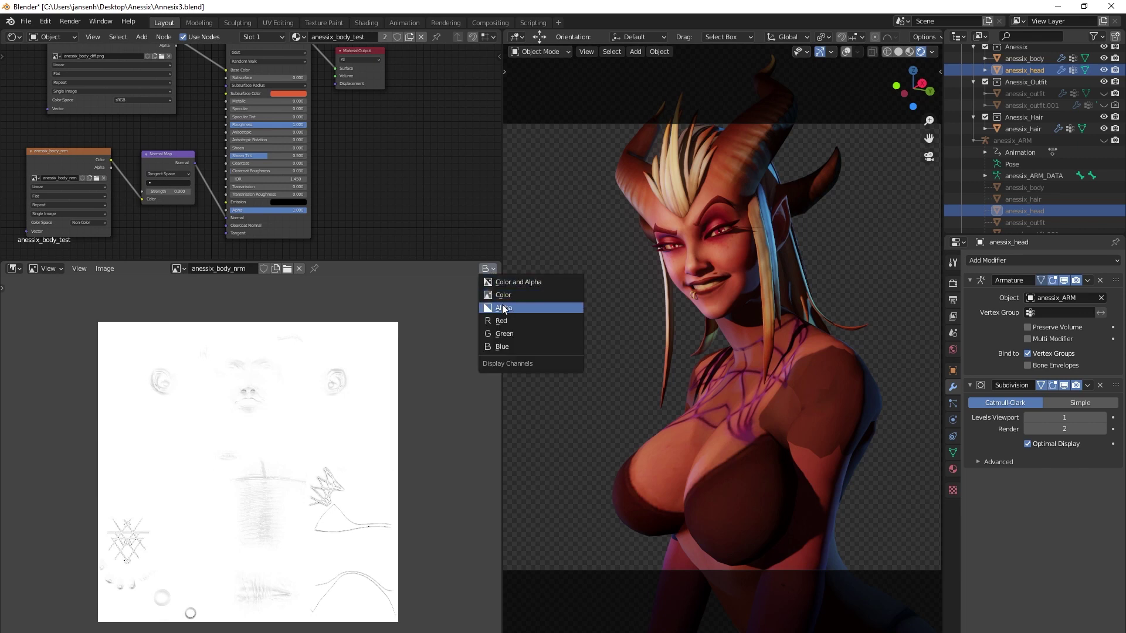
click(500, 295)
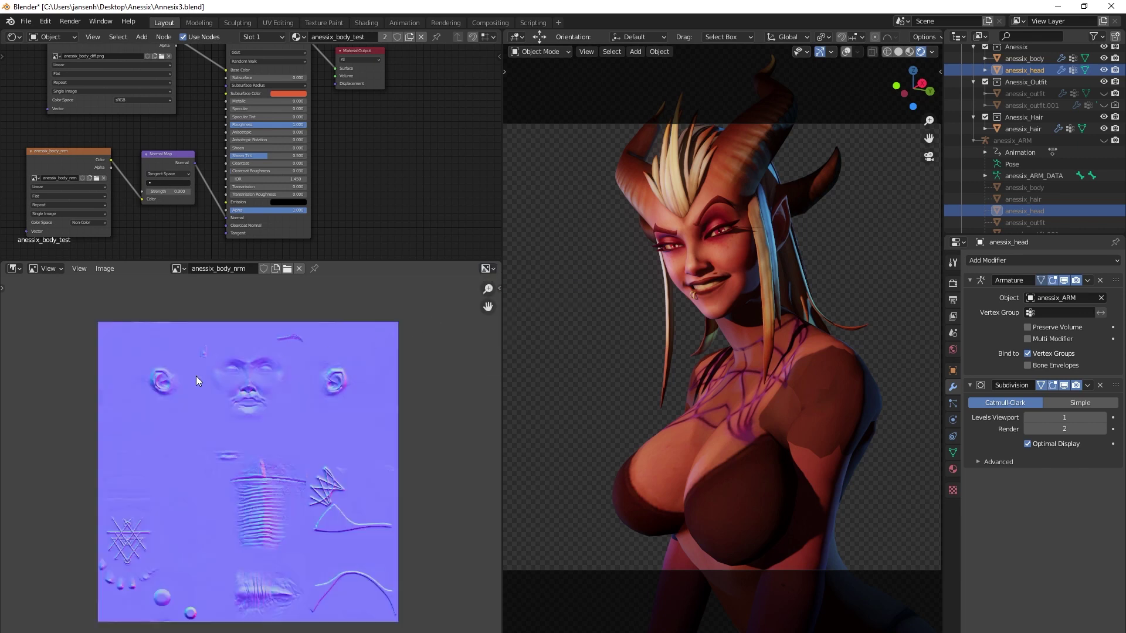